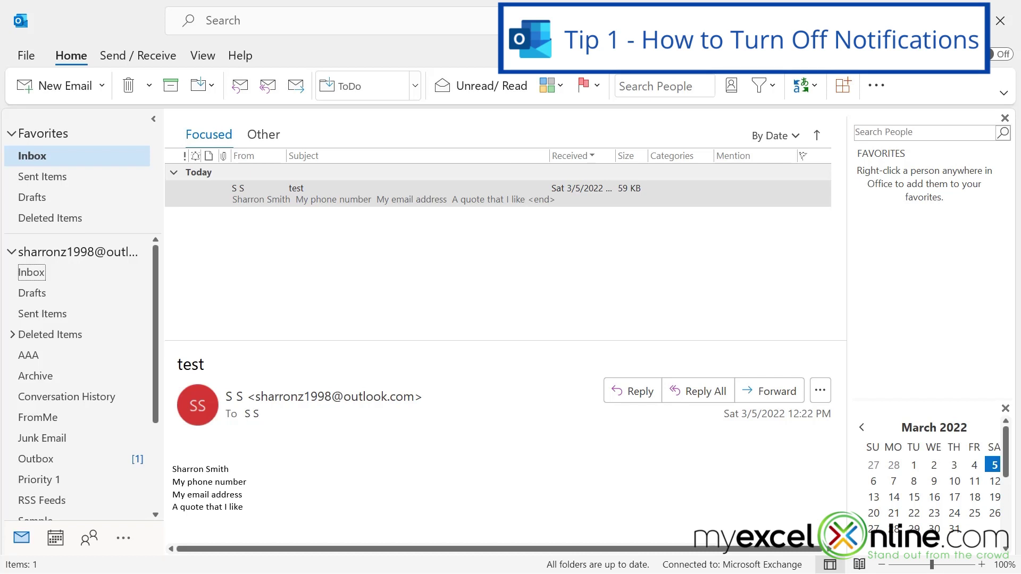
- Open Outlook Options on the Mail page and scroll down to the Message arrival alert settings
{"action": "left_click", "coordinate": [28, 53]}
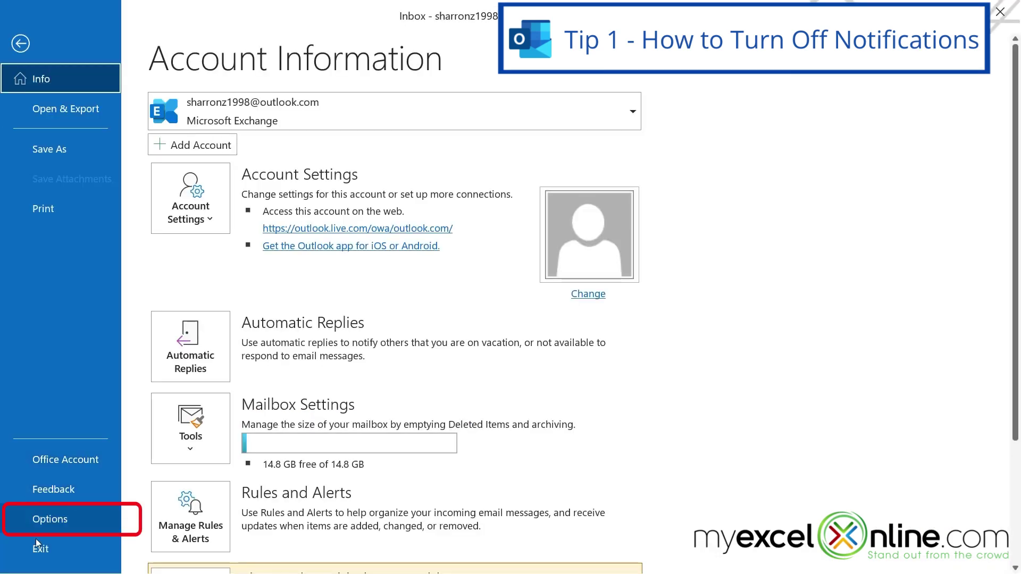
{"action": "left_click", "coordinate": [39, 522]}
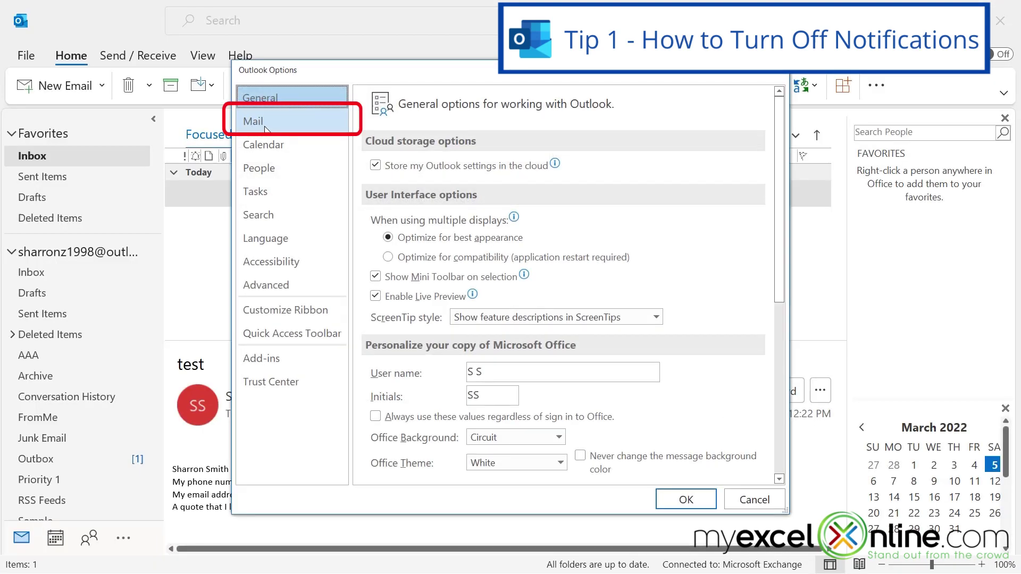
{"action": "left_click", "coordinate": [266, 129]}
{"action": "scroll", "coordinate": [494, 412], "scroll_direction": "down", "scroll_amount": 2}
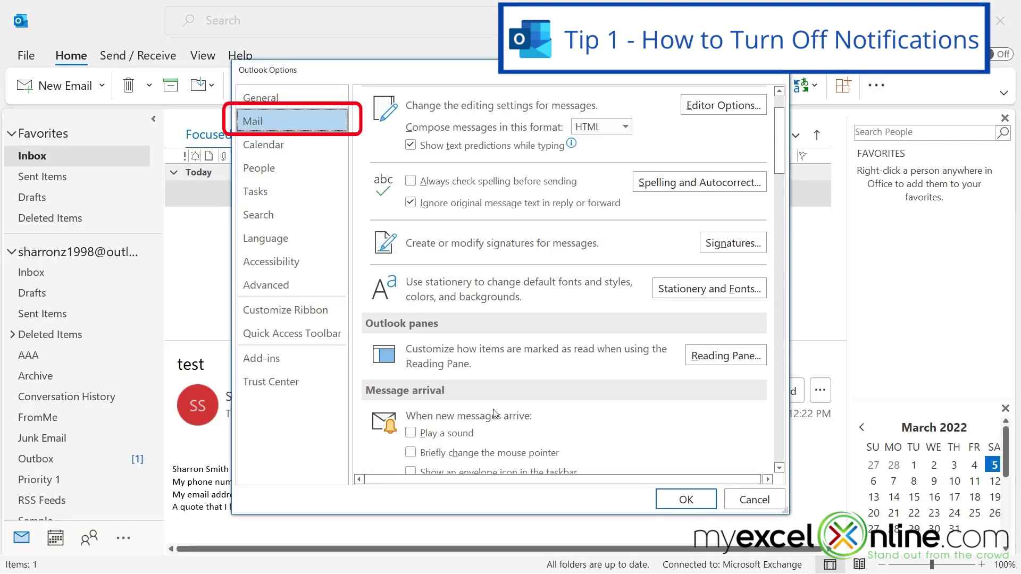
{"action": "scroll", "coordinate": [495, 412], "scroll_direction": "down", "scroll_amount": 2}
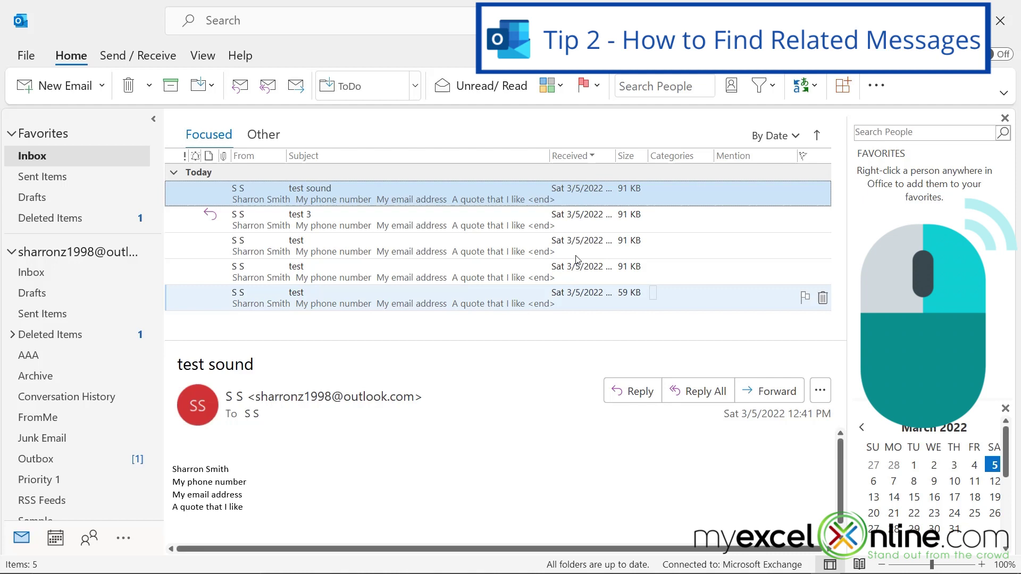
{"action": "right_click", "coordinate": [458, 198]}
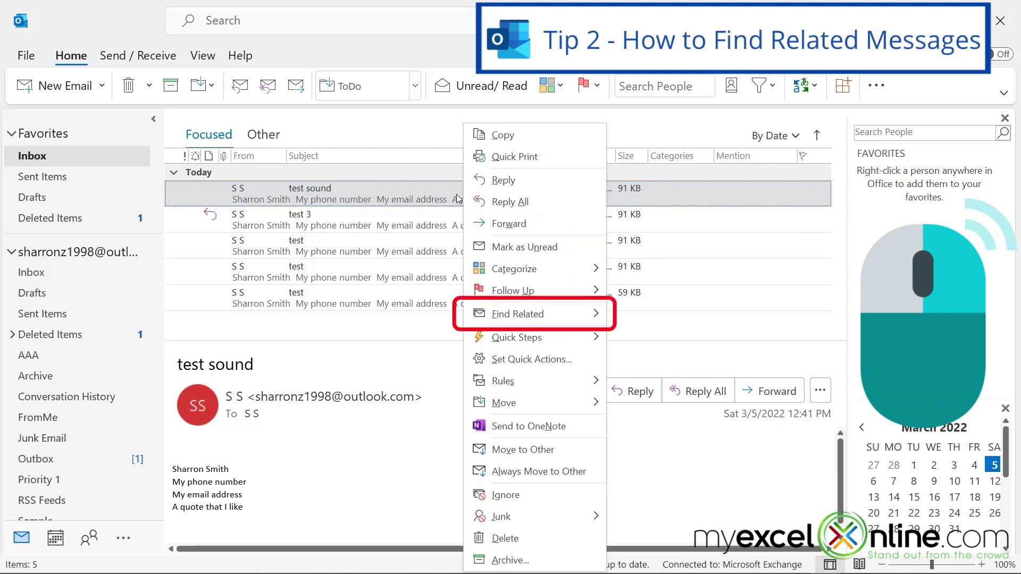
{"action": "mouse_move", "coordinate": [531, 314]}
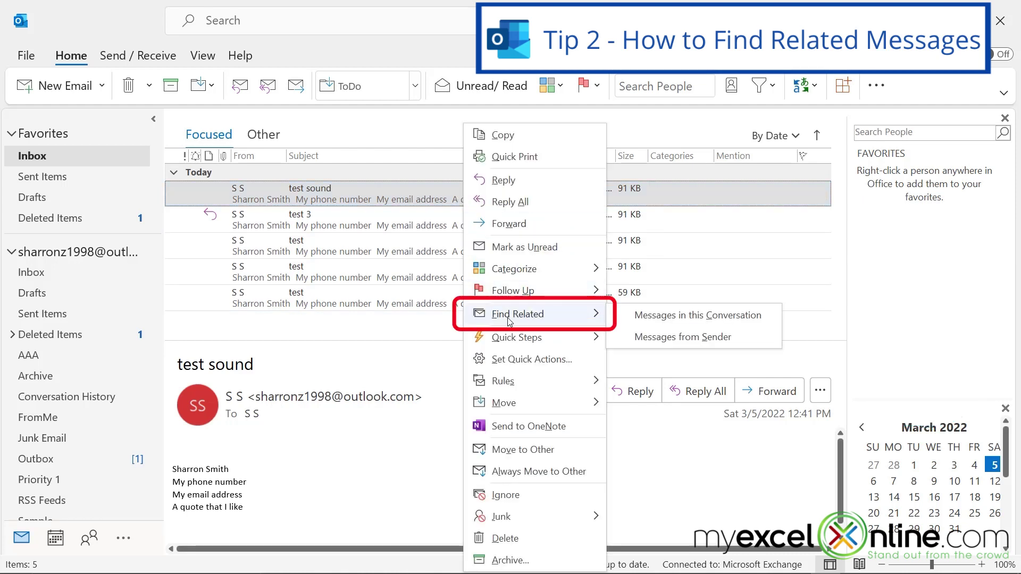
{"action": "left_click", "coordinate": [670, 319]}
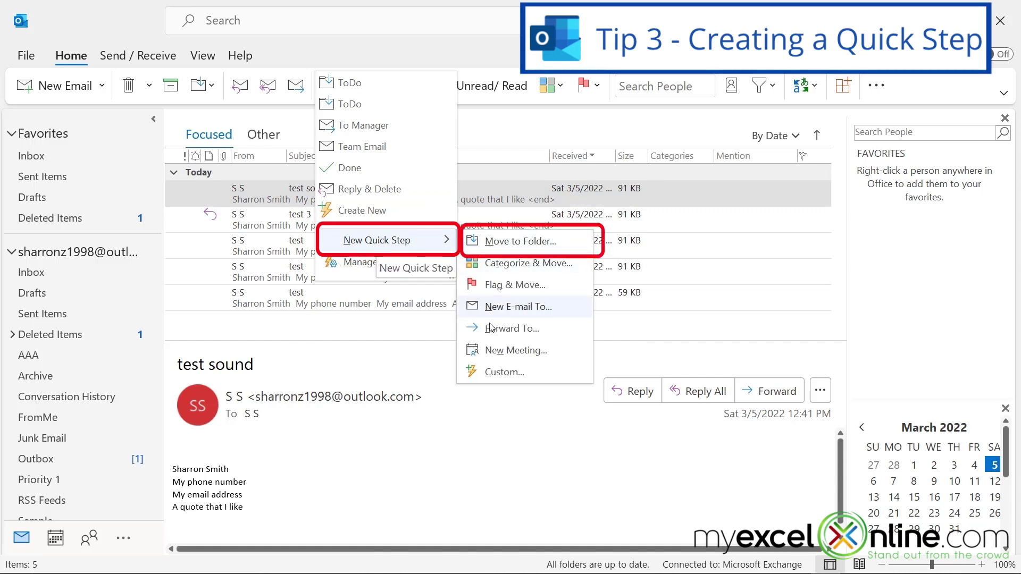
- Create a Move to Folder quick step named FromMe that targets the FromMe folder
{"action": "left_click", "coordinate": [520, 241]}
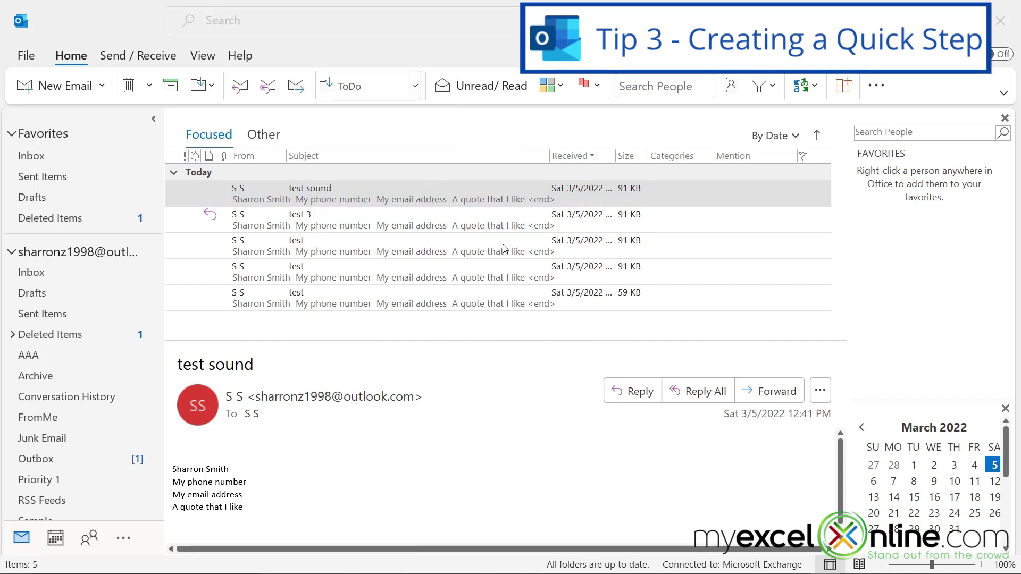
{"action": "left_click", "coordinate": [578, 322]}
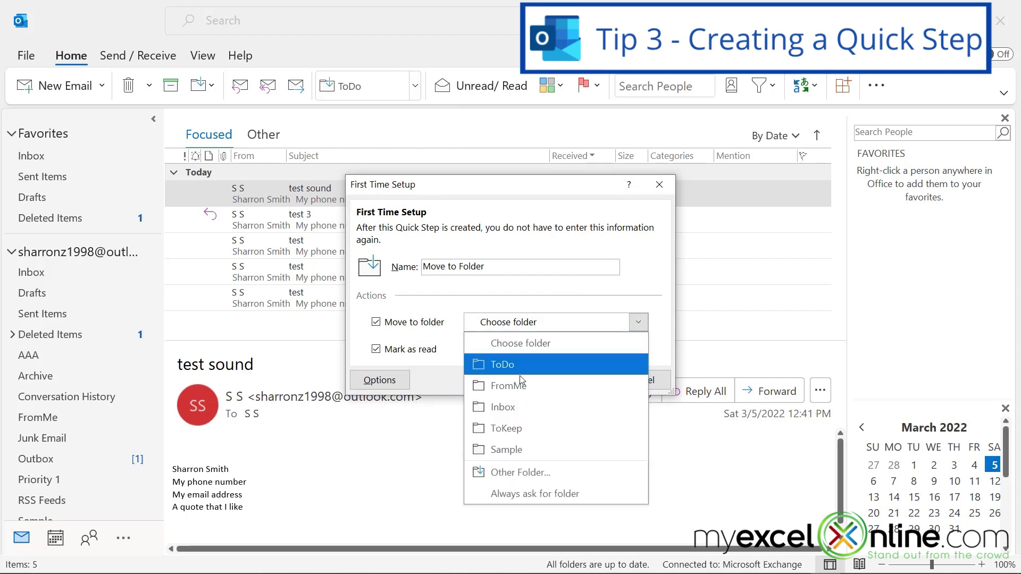
{"action": "left_click", "coordinate": [558, 385]}
{"action": "left_click", "coordinate": [556, 379]}
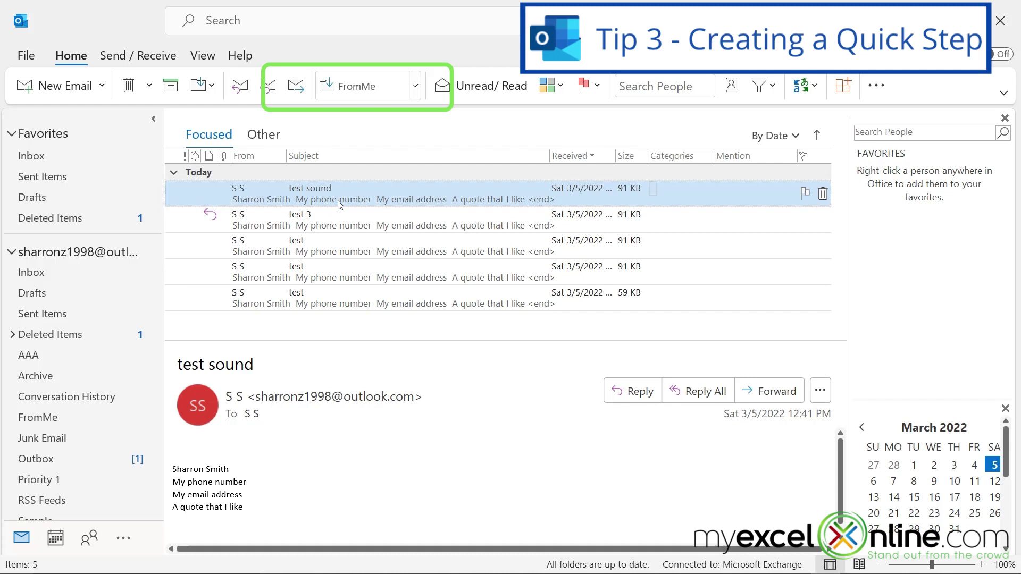
- Apply the FromMe quick step to three inbox messages, check the FromMe folder, and return to Inbox
{"action": "left_click", "coordinate": [354, 89]}
{"action": "left_click", "coordinate": [354, 88]}
{"action": "left_click", "coordinate": [355, 86]}
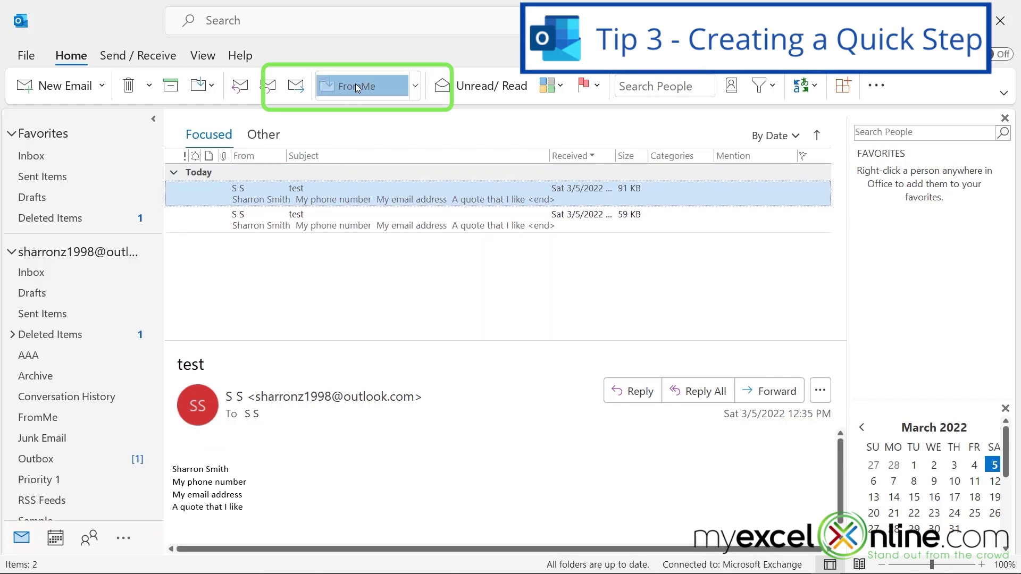
{"action": "left_click", "coordinate": [36, 418]}
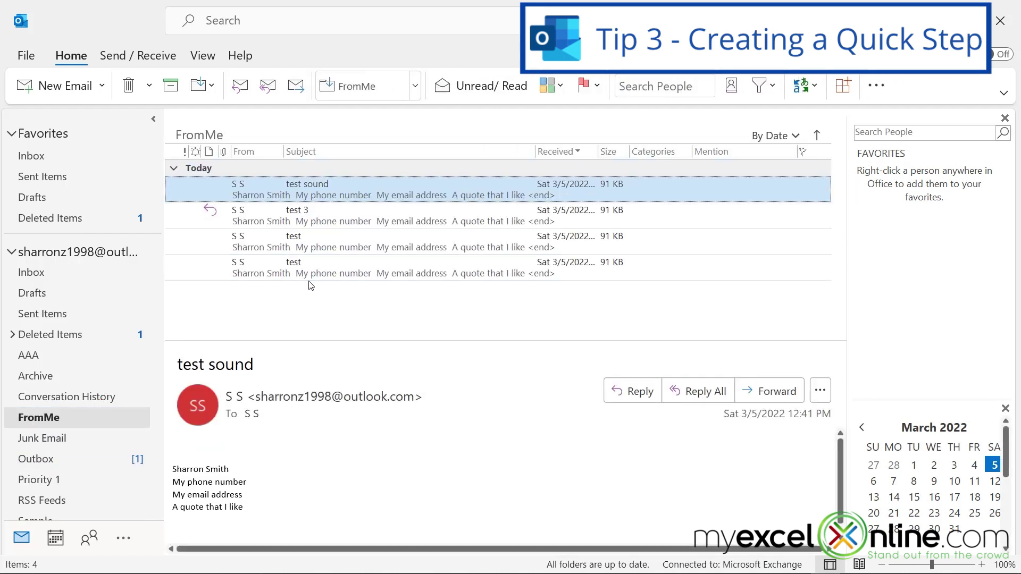
{"action": "left_click", "coordinate": [31, 157]}
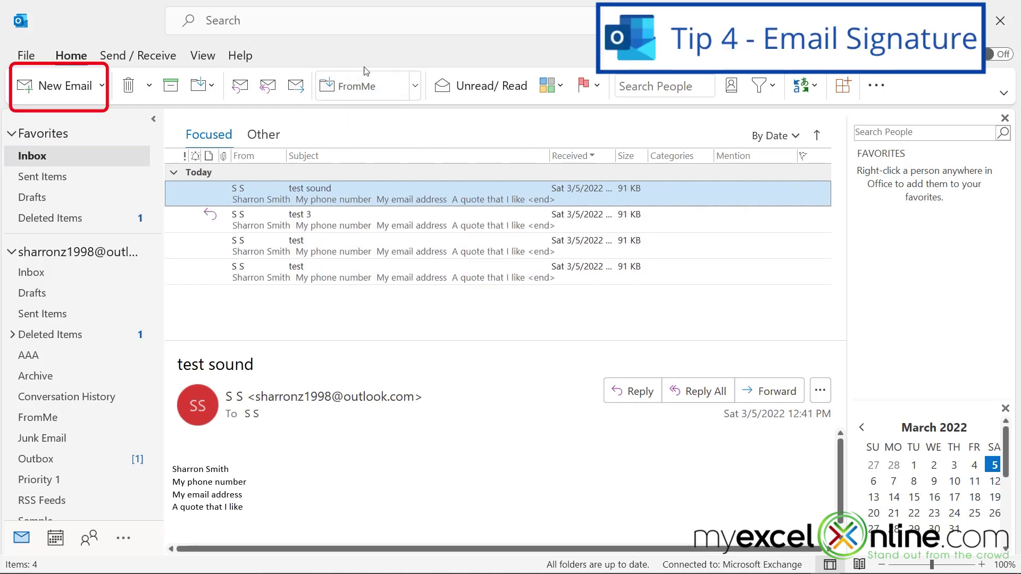
- Start a new email, select its signature, and open signature settings by searching 'sign'
{"action": "left_click", "coordinate": [47, 88]}
{"action": "left_click_drag", "start_coordinate": [110, 263], "coordinate": [1, 228]}
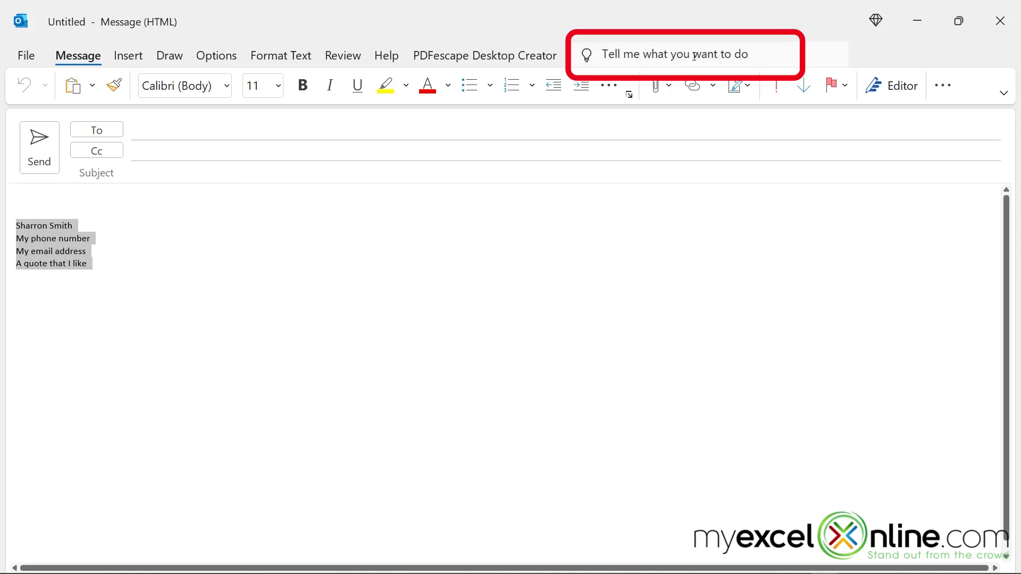
{"action": "left_click", "coordinate": [694, 56]}
{"action": "type", "text": "sign"}
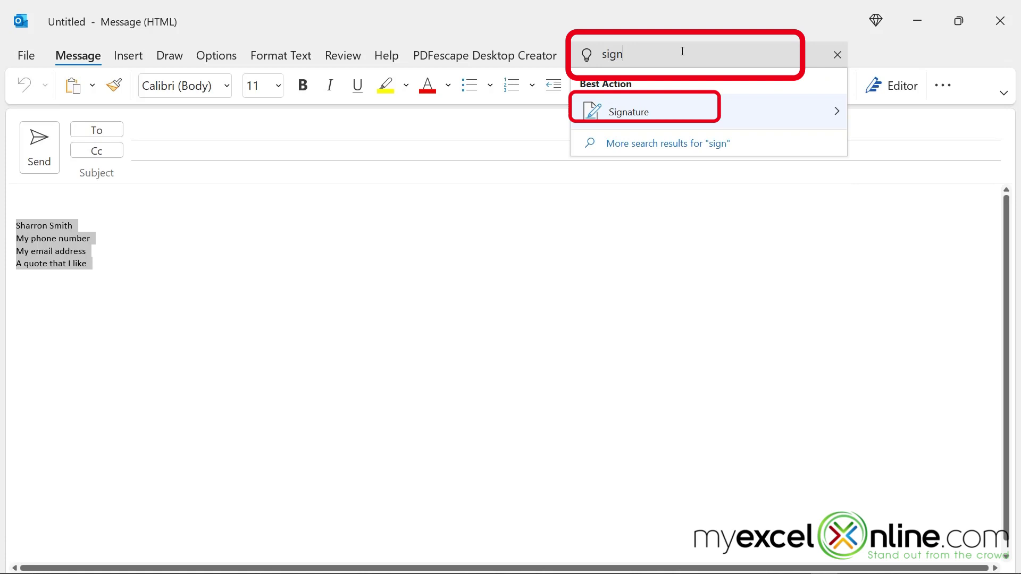
{"action": "mouse_move", "coordinate": [633, 111]}
{"action": "left_click", "coordinate": [885, 131]}
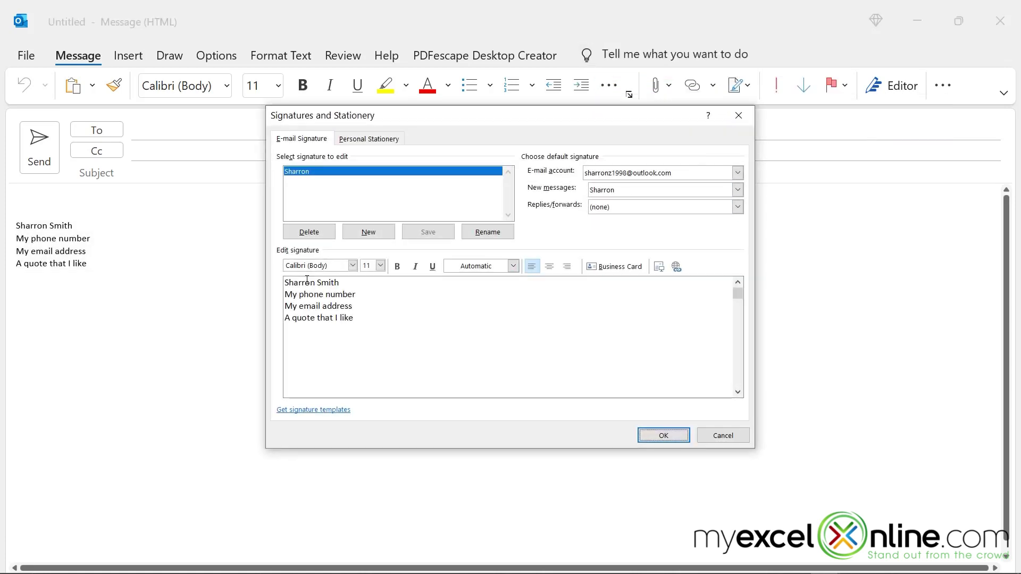
- Replace the placeholder lines with a phone number and e-mail address, save, then check a new message
{"action": "left_click_drag", "start_coordinate": [367, 319], "coordinate": [263, 295]}
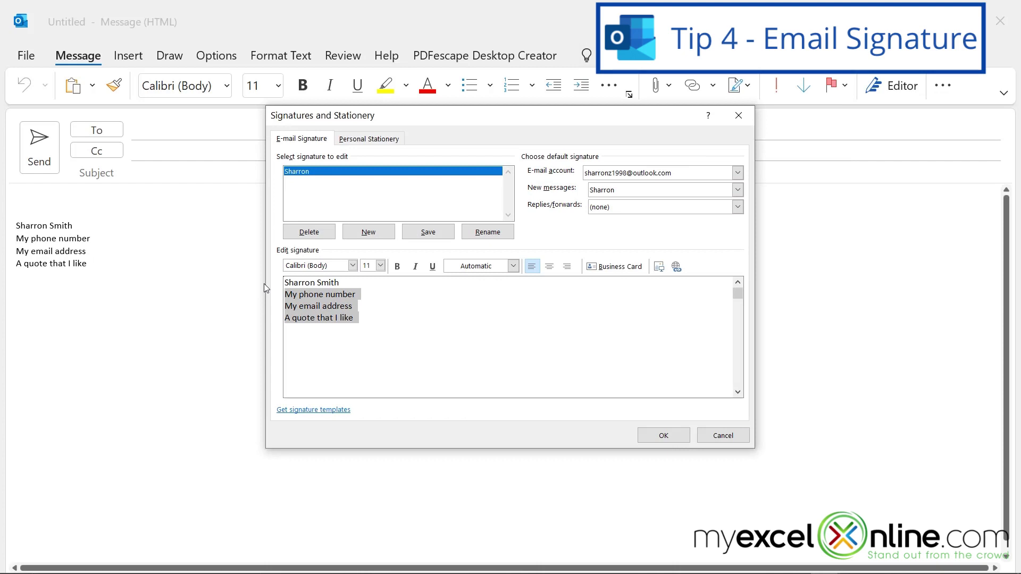
{"action": "type", "text": "978.555.1212"}
{"action": "key", "text": "Return"}
{"action": "type", "text": "me@me.com"}
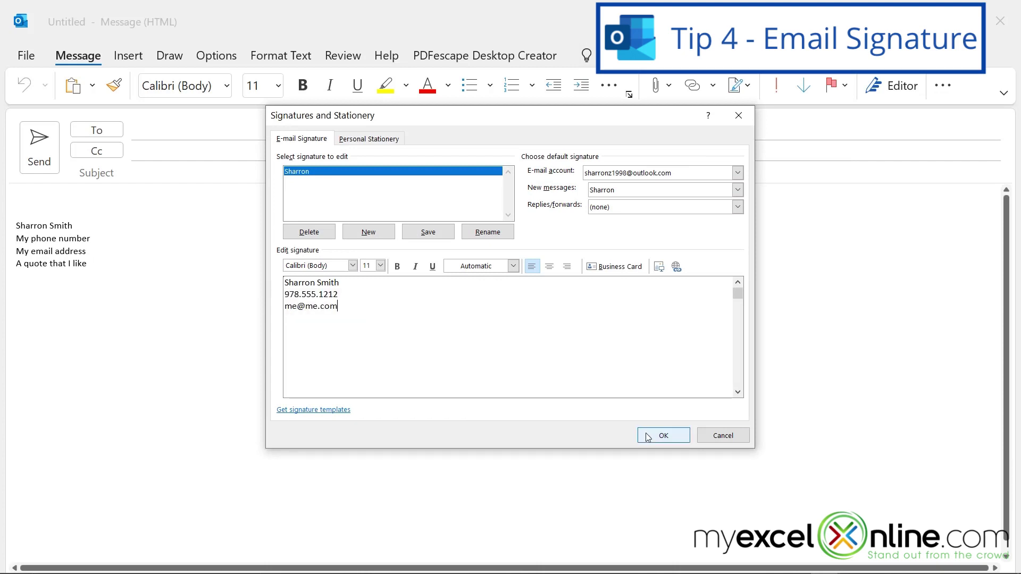
{"action": "left_click", "coordinate": [647, 436]}
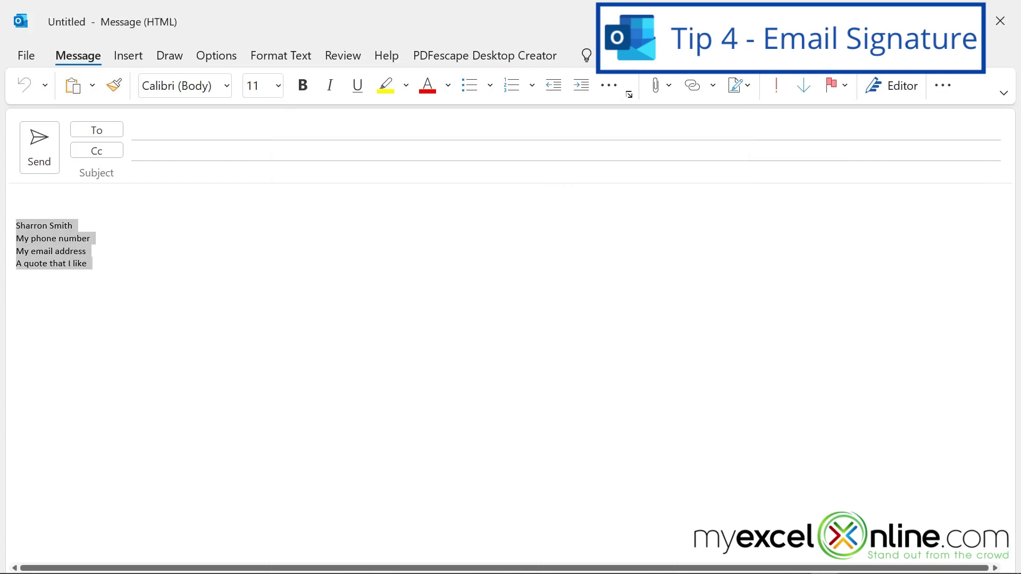
{"action": "left_click", "coordinate": [1000, 21]}
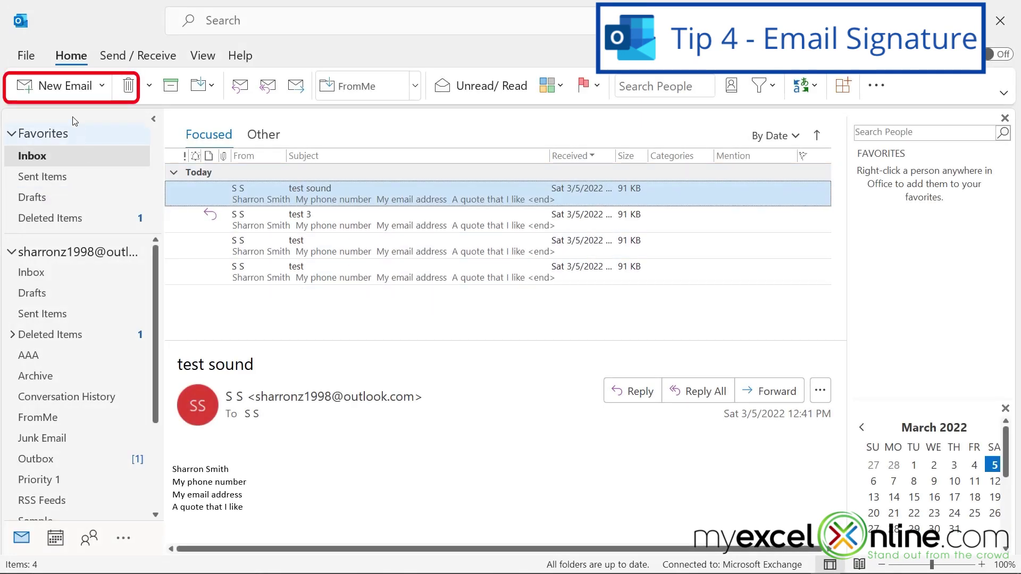
{"action": "left_click", "coordinate": [65, 86]}
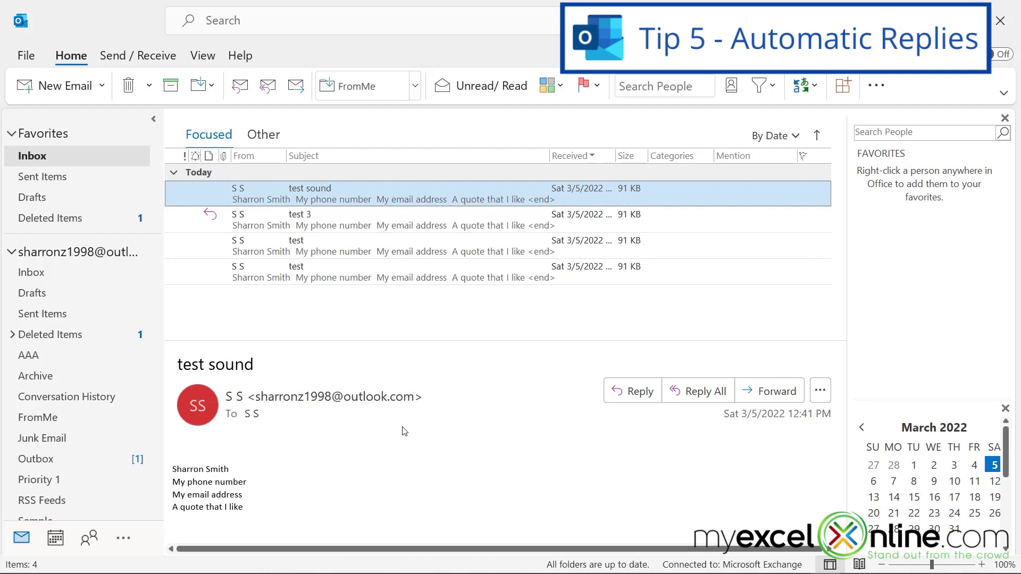
{"action": "left_click", "coordinate": [25, 56]}
{"action": "left_click", "coordinate": [202, 343]}
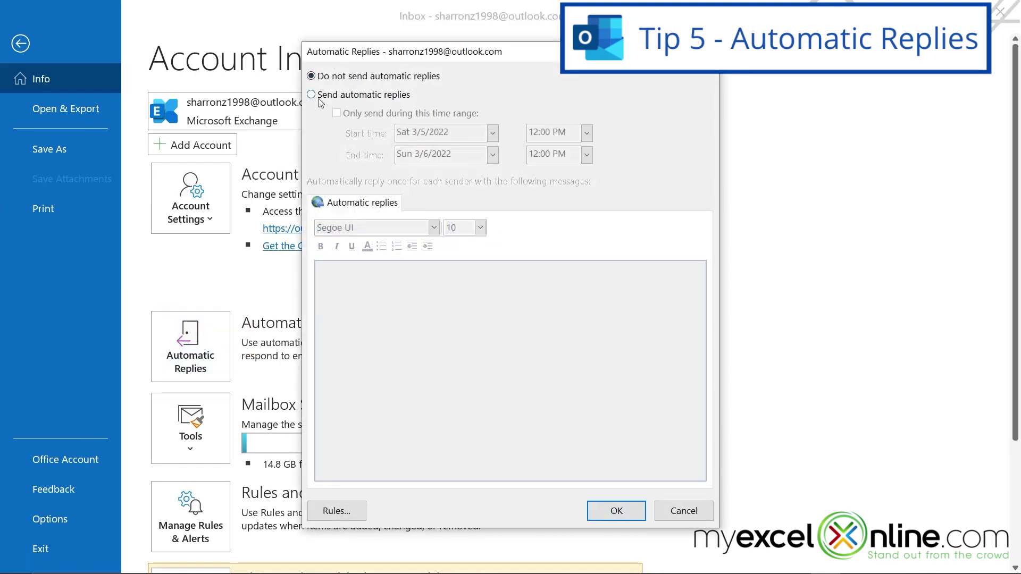
{"action": "left_click", "coordinate": [310, 95]}
{"action": "left_click", "coordinate": [337, 113]}
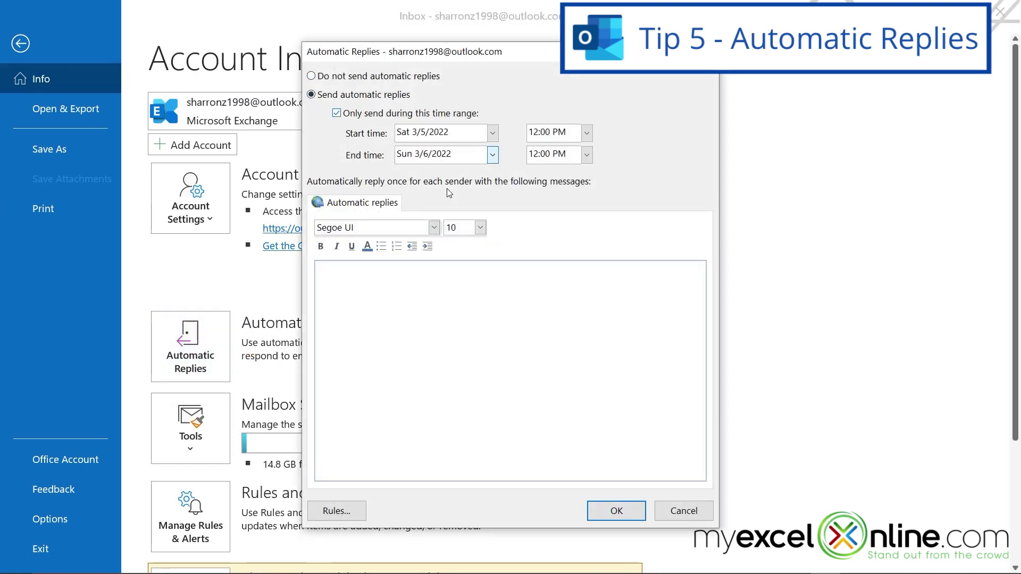
{"action": "left_click", "coordinate": [414, 298]}
{"action": "type", "text": "I am awa"}
{"action": "type", "text": "y until 3/"}
{"action": "type", "text": "6"}
{"action": "left_click", "coordinate": [493, 154]}
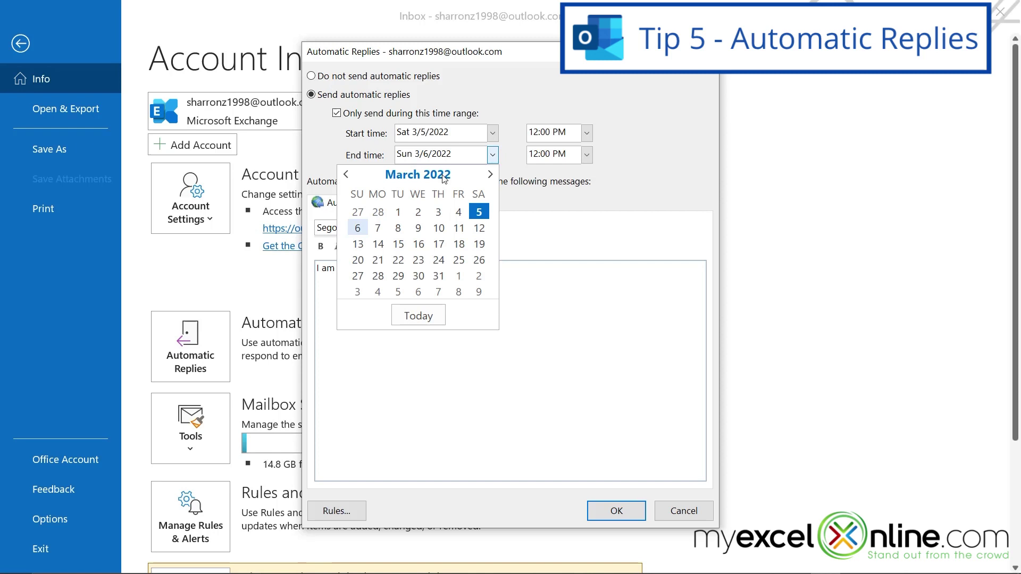
{"action": "left_click", "coordinate": [378, 228]}
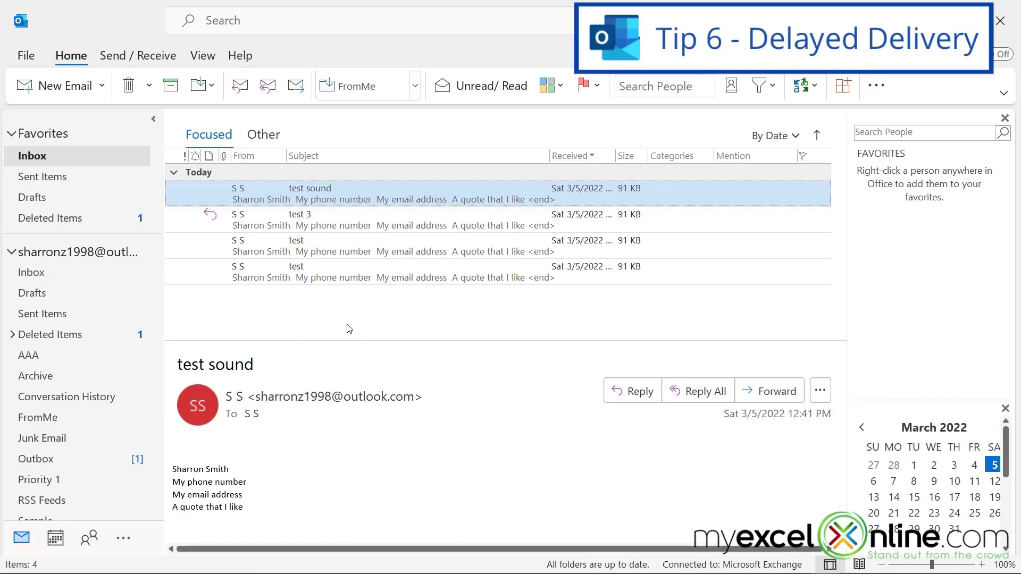
- Start a new email and set Delay Delivery to not deliver before 3/8/2022 at 5:00 PM
{"action": "left_click", "coordinate": [64, 86]}
{"action": "key", "text": "alt+q"}
{"action": "type", "text": "delay"}
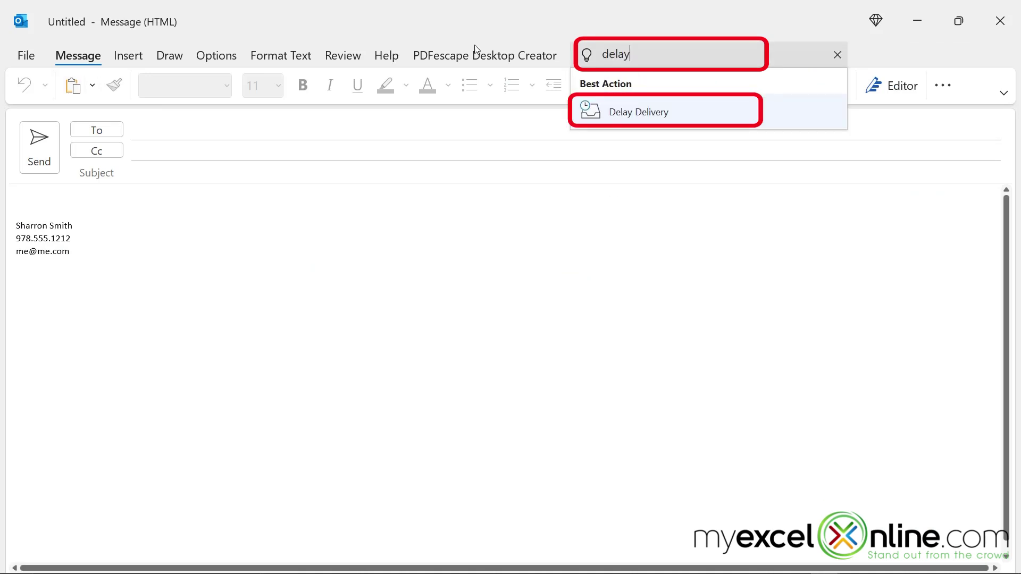
{"action": "left_click", "coordinate": [625, 113]}
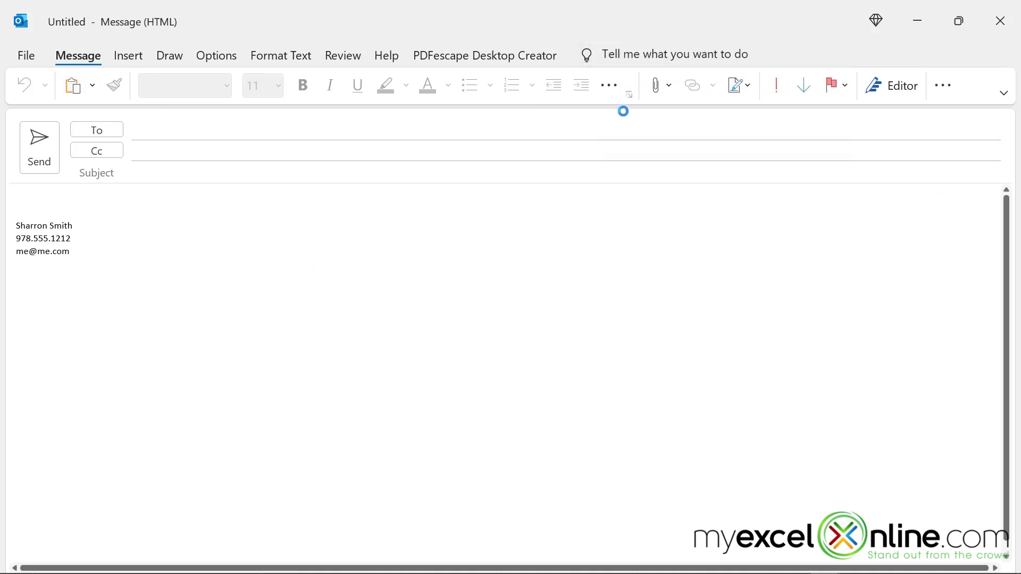
{"action": "left_click", "coordinate": [290, 273]}
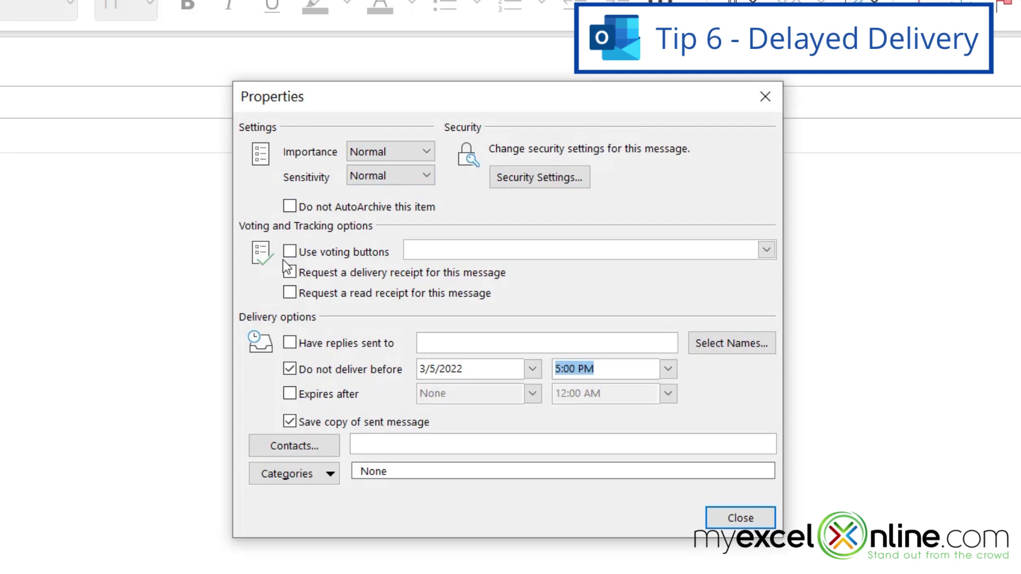
{"action": "left_click", "coordinate": [289, 272]}
{"action": "left_click", "coordinate": [532, 368]}
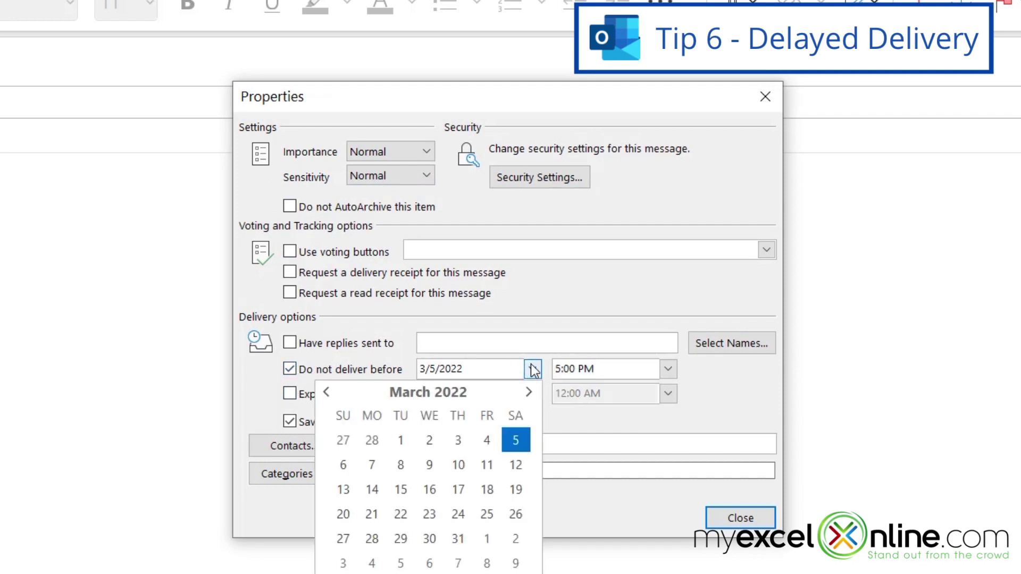
{"action": "left_click", "coordinate": [399, 462]}
{"action": "left_click", "coordinate": [668, 368]}
{"action": "left_click", "coordinate": [667, 368]}
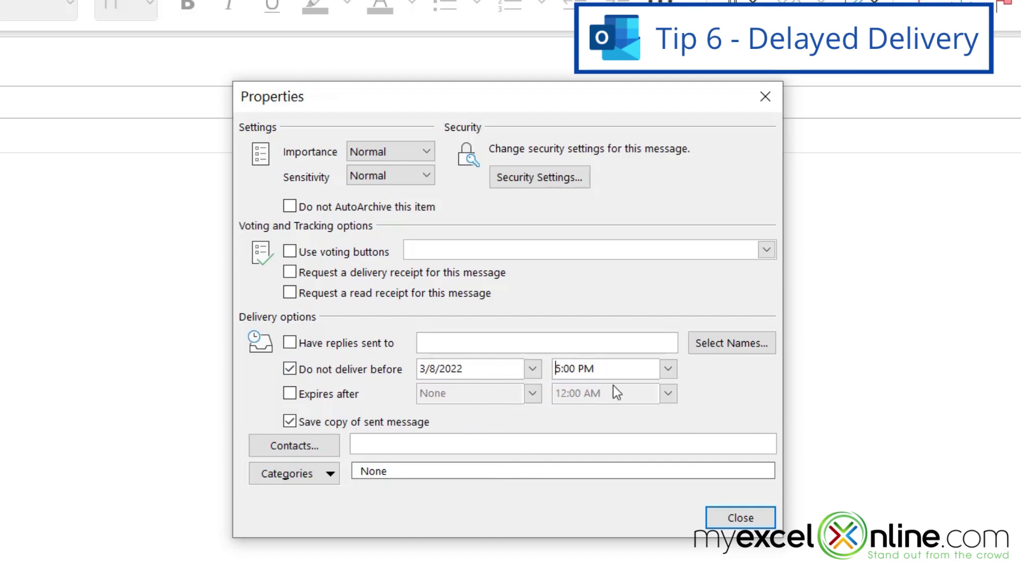
- Address the message to a test recipient with subject 'test', send it, and view the Outbox
{"action": "left_click", "coordinate": [725, 516]}
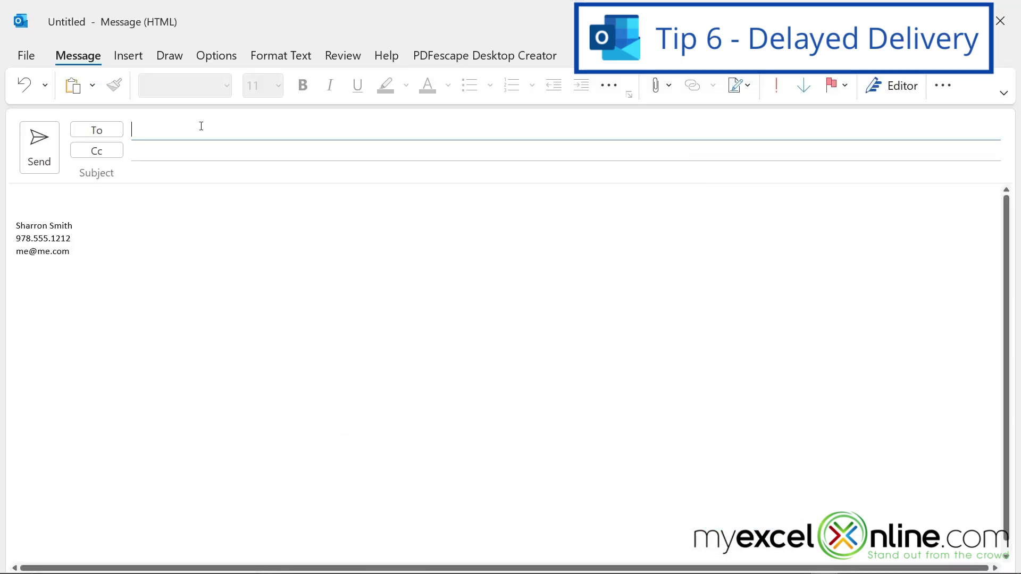
{"action": "type", "text": "test@me.com"}
{"action": "left_click", "coordinate": [184, 325]}
{"action": "left_click", "coordinate": [159, 165]}
{"action": "type", "text": "test"}
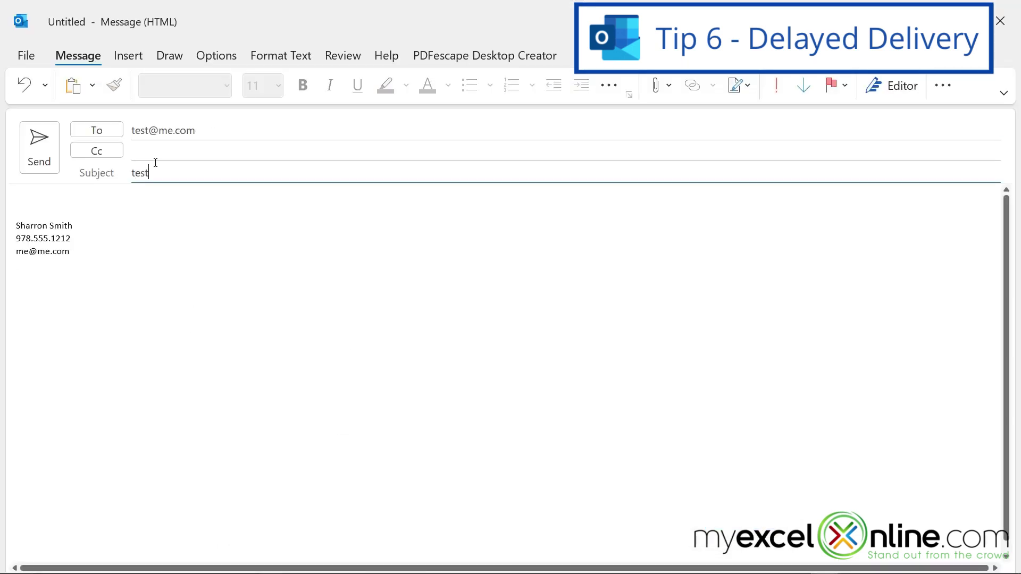
{"action": "left_click", "coordinate": [40, 145]}
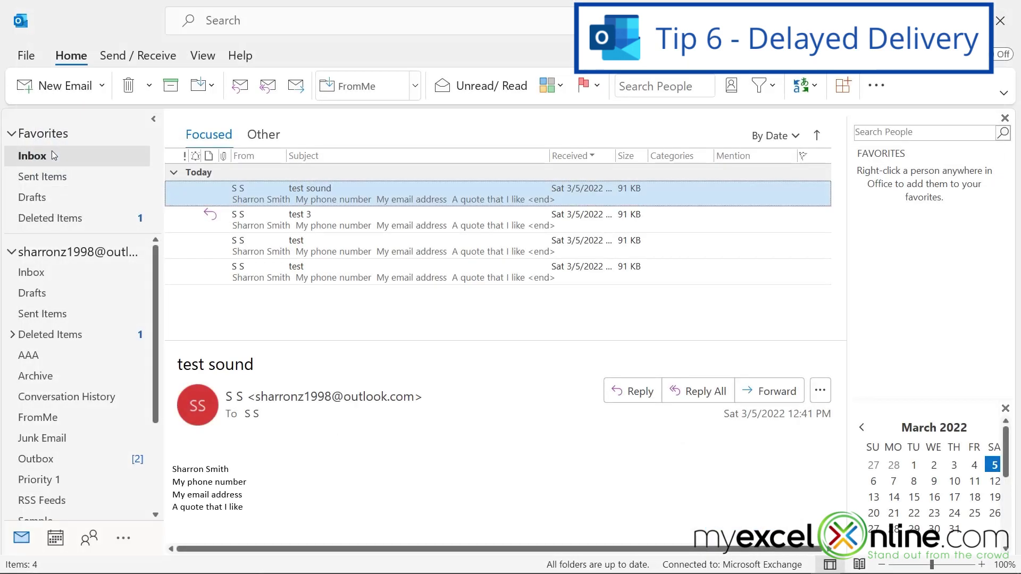
{"action": "left_click", "coordinate": [30, 464]}
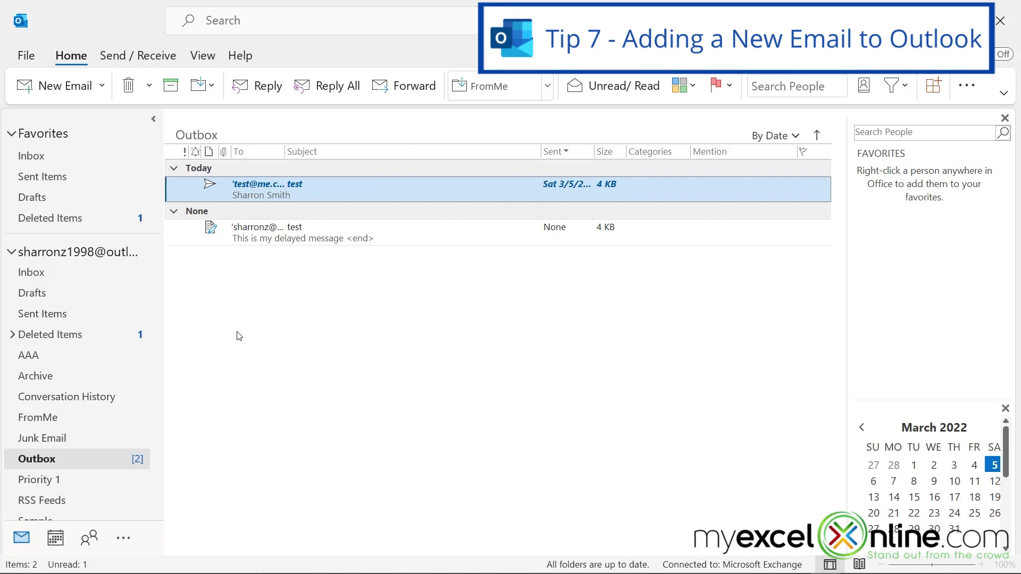
{"action": "left_click", "coordinate": [19, 56]}
{"action": "left_click", "coordinate": [215, 219]}
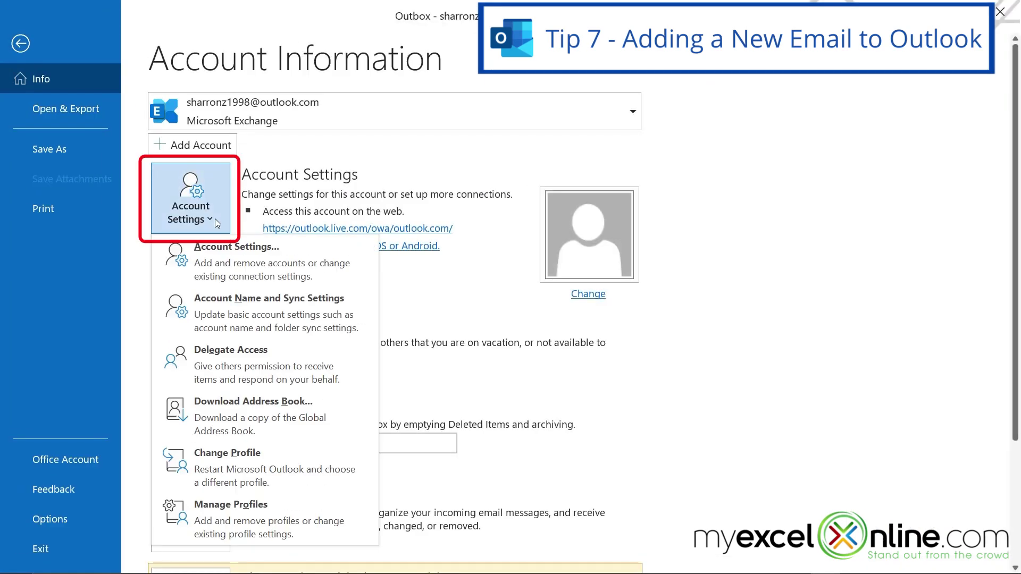
{"action": "left_click", "coordinate": [208, 249]}
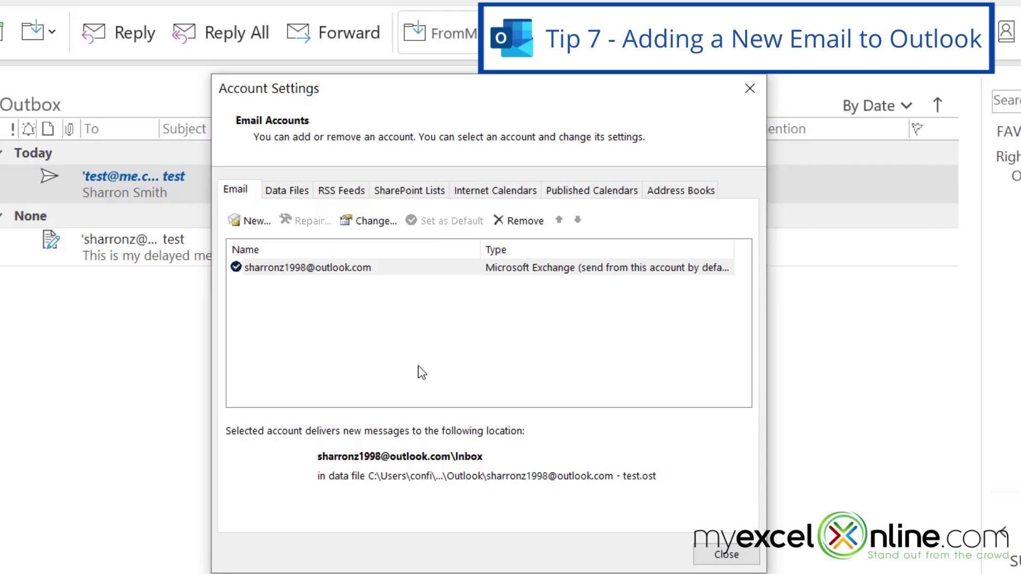
{"action": "left_click", "coordinate": [247, 221]}
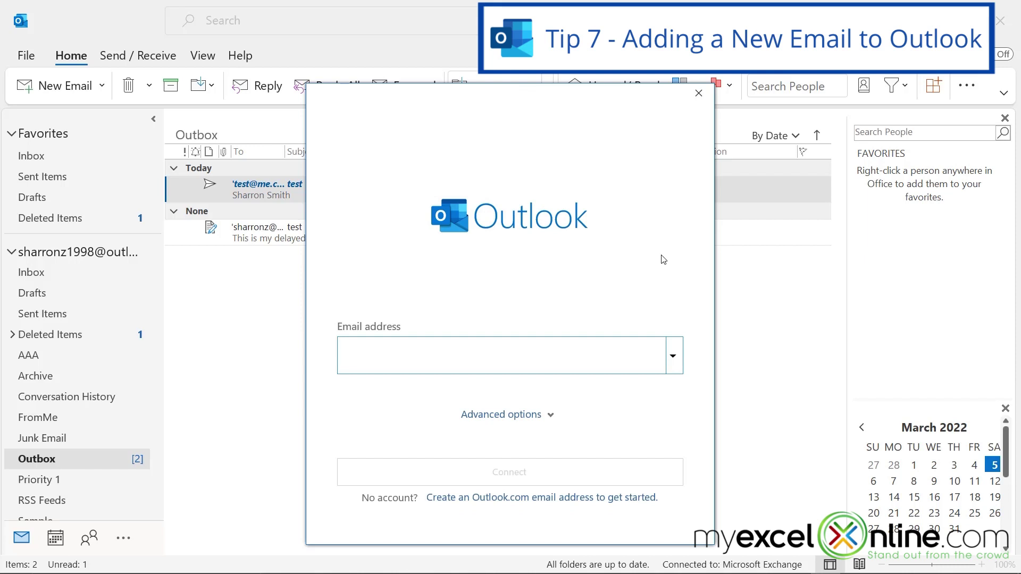
{"action": "left_click", "coordinate": [698, 94]}
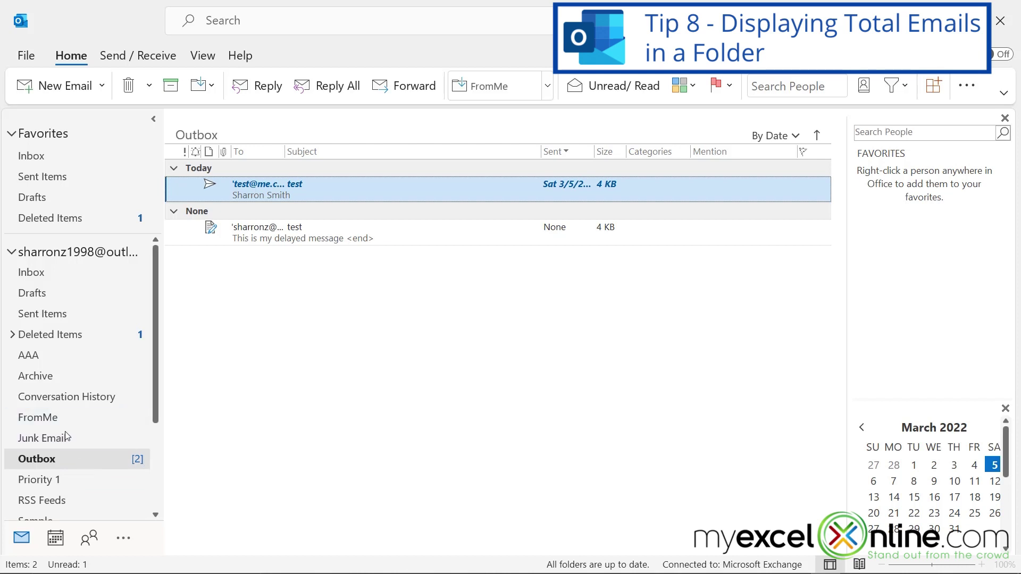
- Set the FromMe folder's properties to show the total number of items
{"action": "right_click", "coordinate": [47, 419]}
{"action": "left_click", "coordinate": [101, 407]}
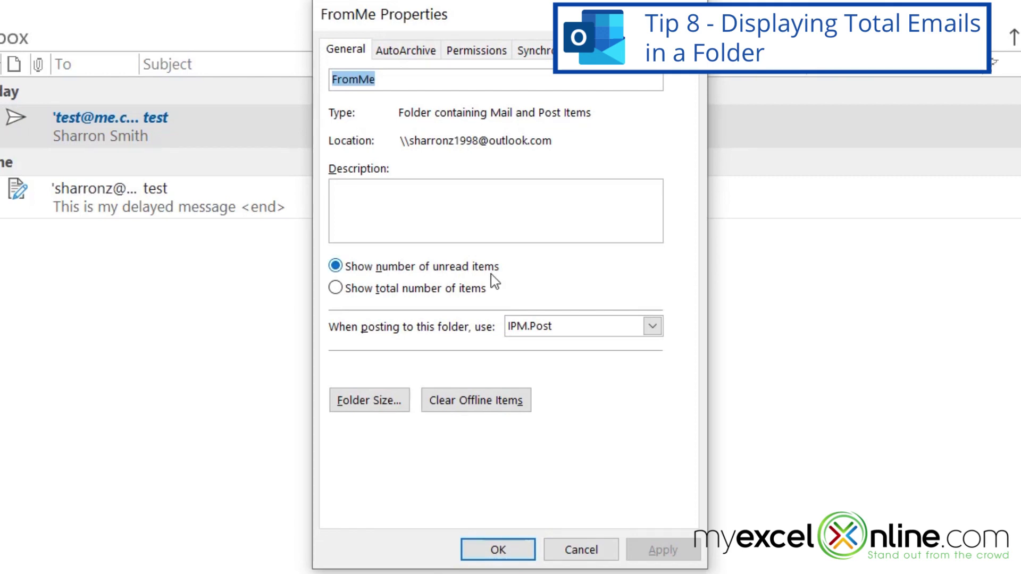
{"action": "left_click", "coordinate": [335, 293]}
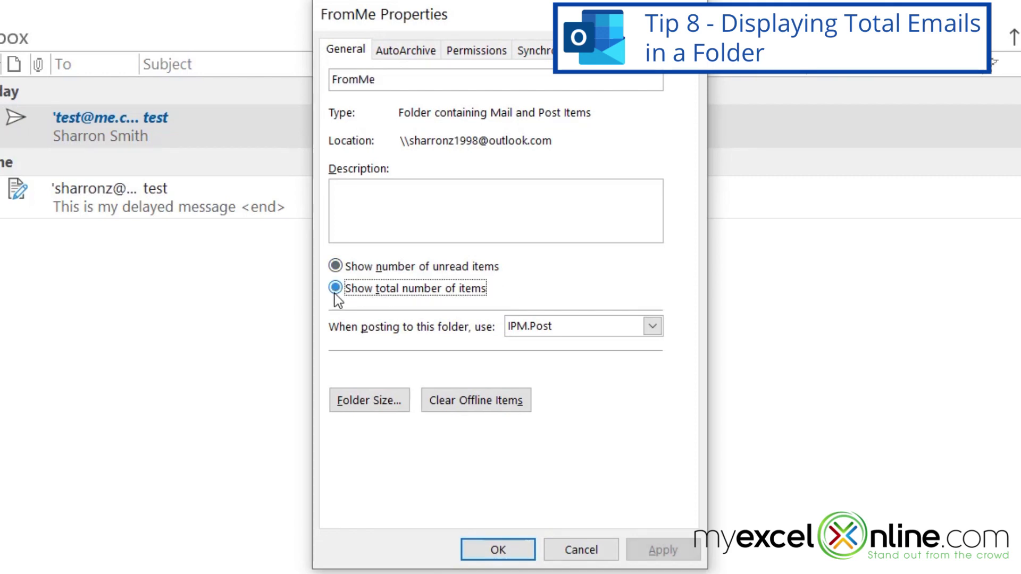
{"action": "left_click", "coordinate": [486, 553]}
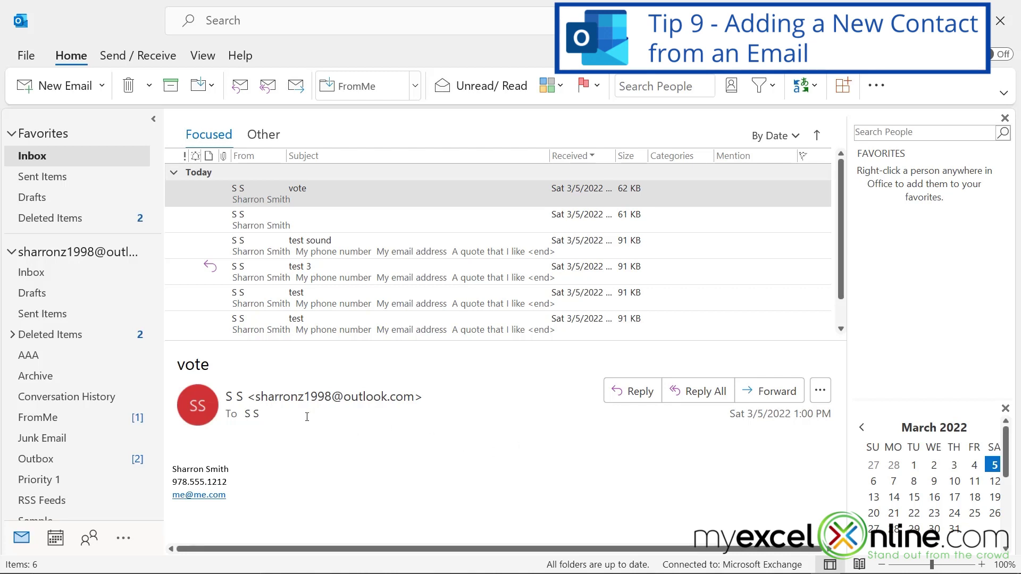
- Add the vote email's sender to Outlook Contacts, save the contact, and view People
{"action": "right_click", "coordinate": [193, 410]}
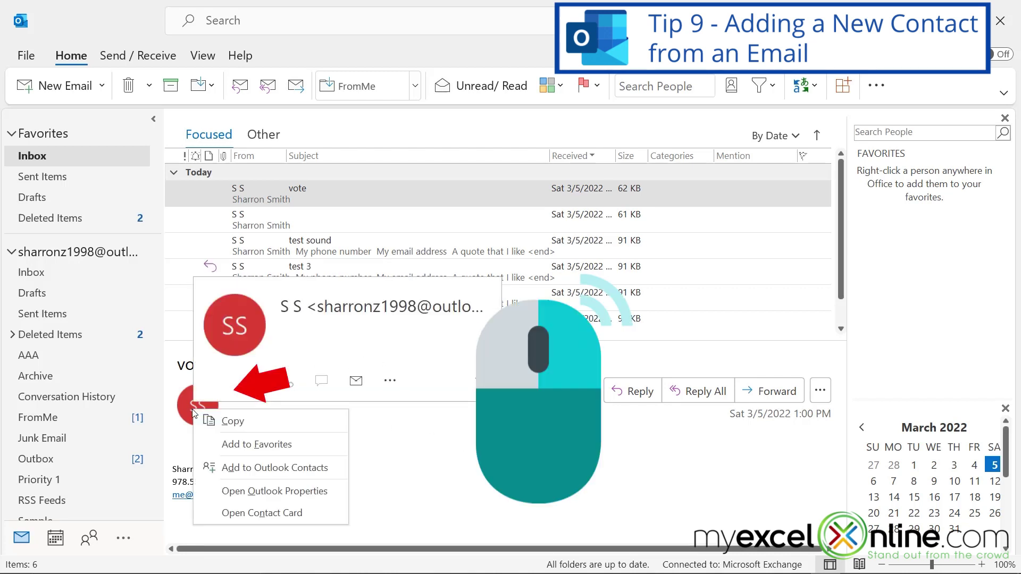
{"action": "left_click", "coordinate": [262, 469]}
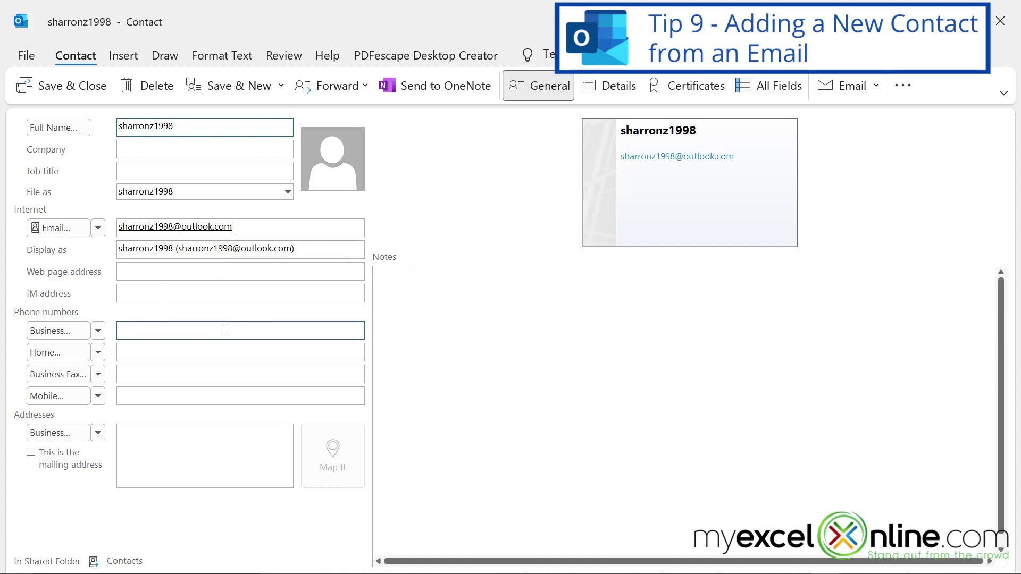
{"action": "left_click", "coordinate": [44, 89]}
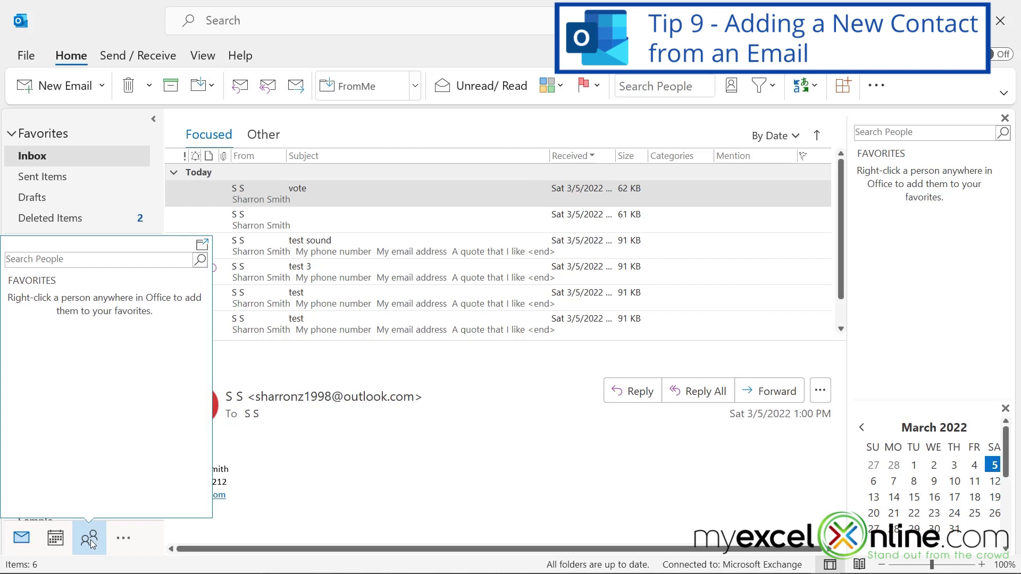
{"action": "left_click", "coordinate": [90, 540]}
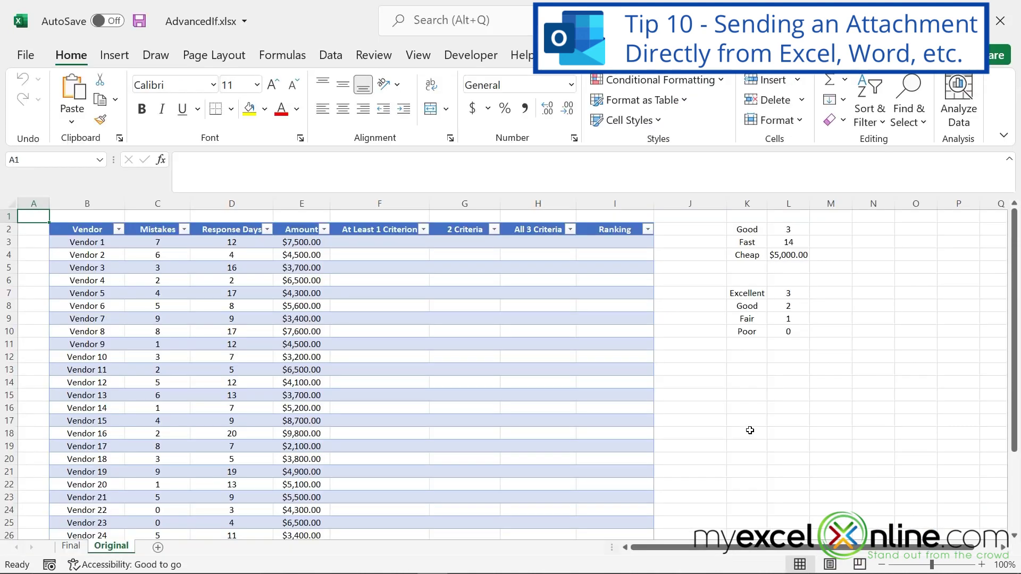
- From File > Share, attach a copy of AdvancedIf.xlsx as an Excel Workbook to a new email
{"action": "left_click", "coordinate": [19, 55]}
{"action": "left_click", "coordinate": [44, 299]}
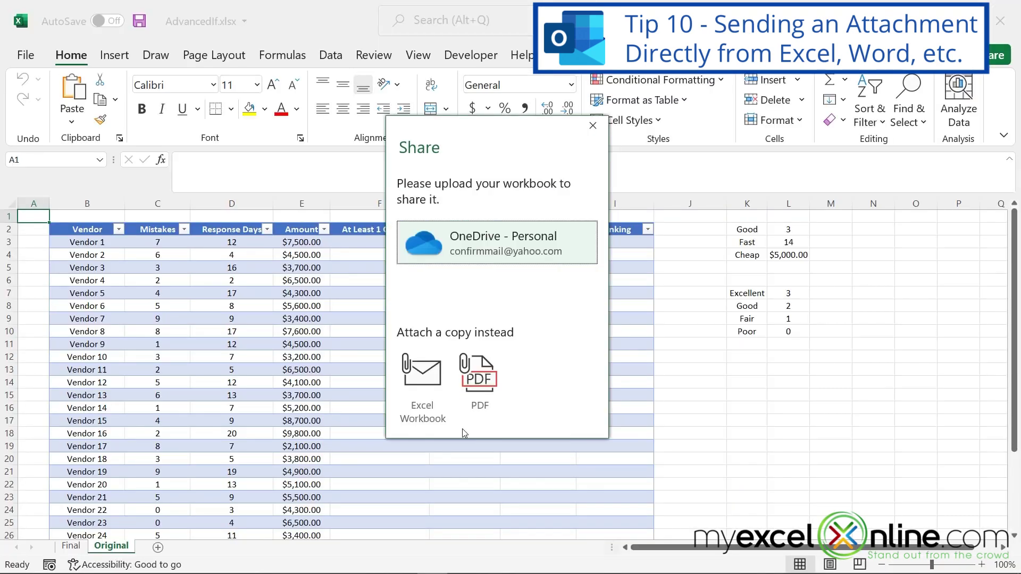
{"action": "left_click", "coordinate": [429, 379]}
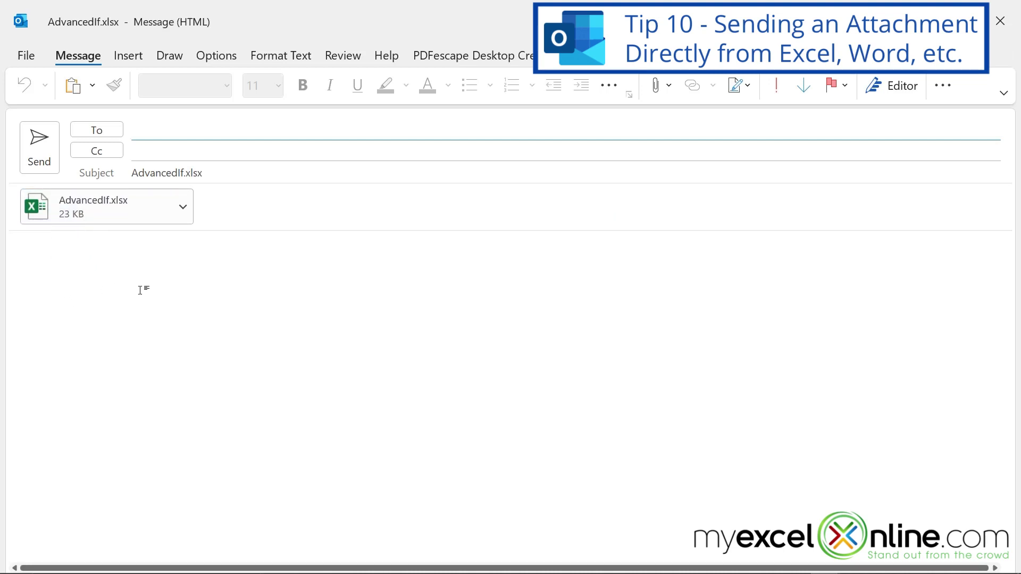
- Enter the recipient's e-mail address and send the AdvancedIf.xlsx message
{"action": "left_click", "coordinate": [39, 148]}
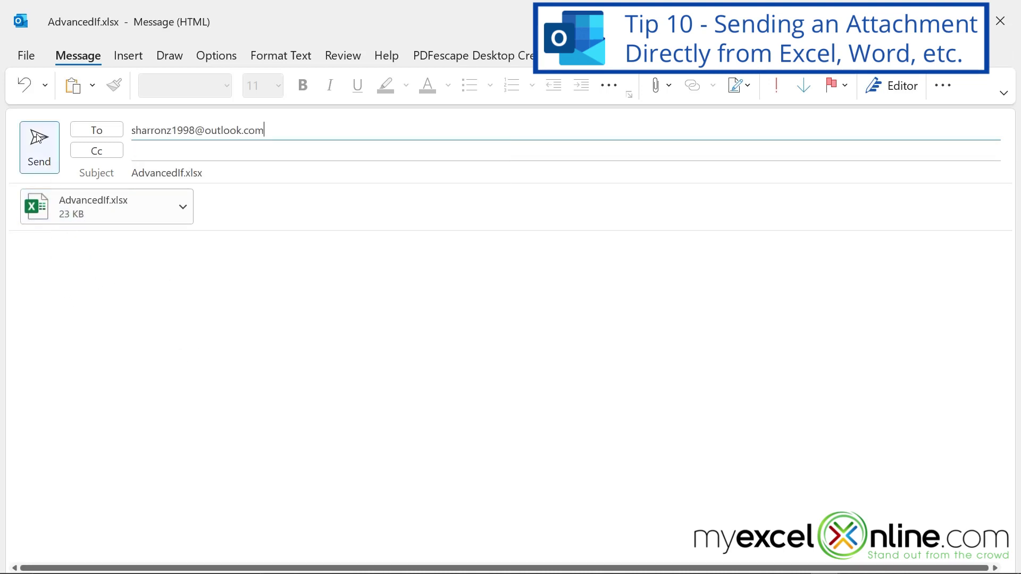